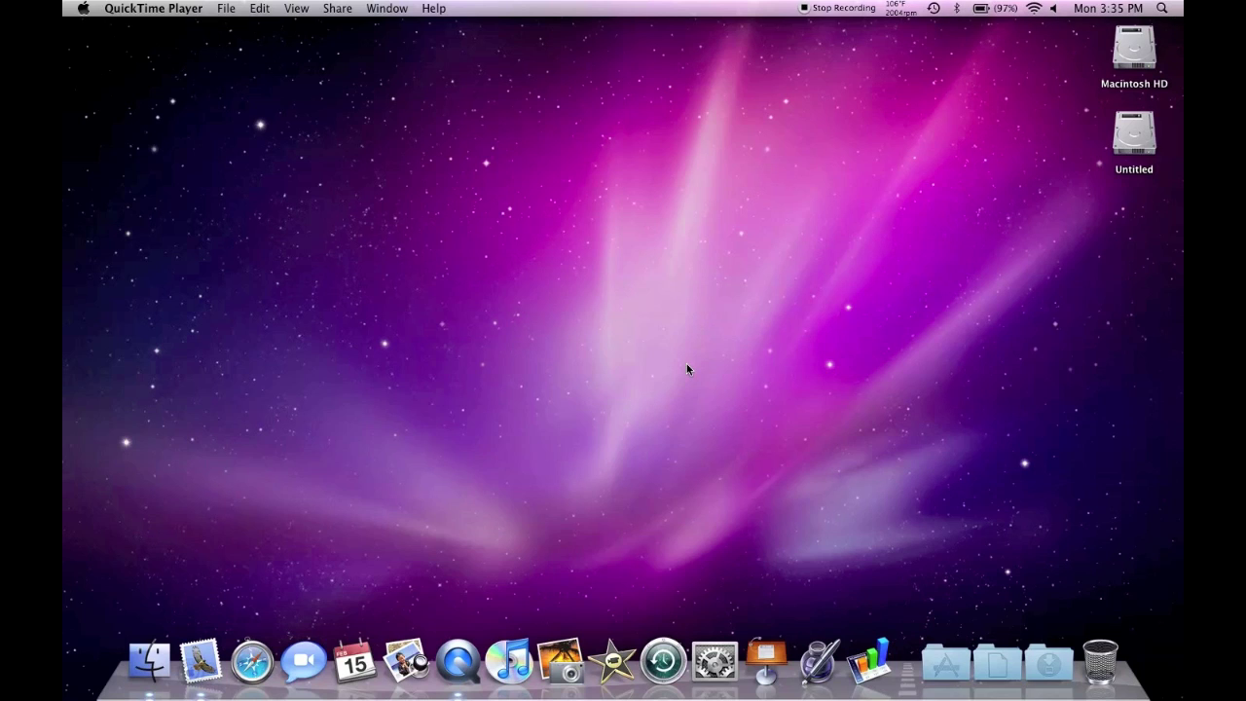
# Step: Open Mail and bring up its account preferences
pyautogui.click(596, 364)
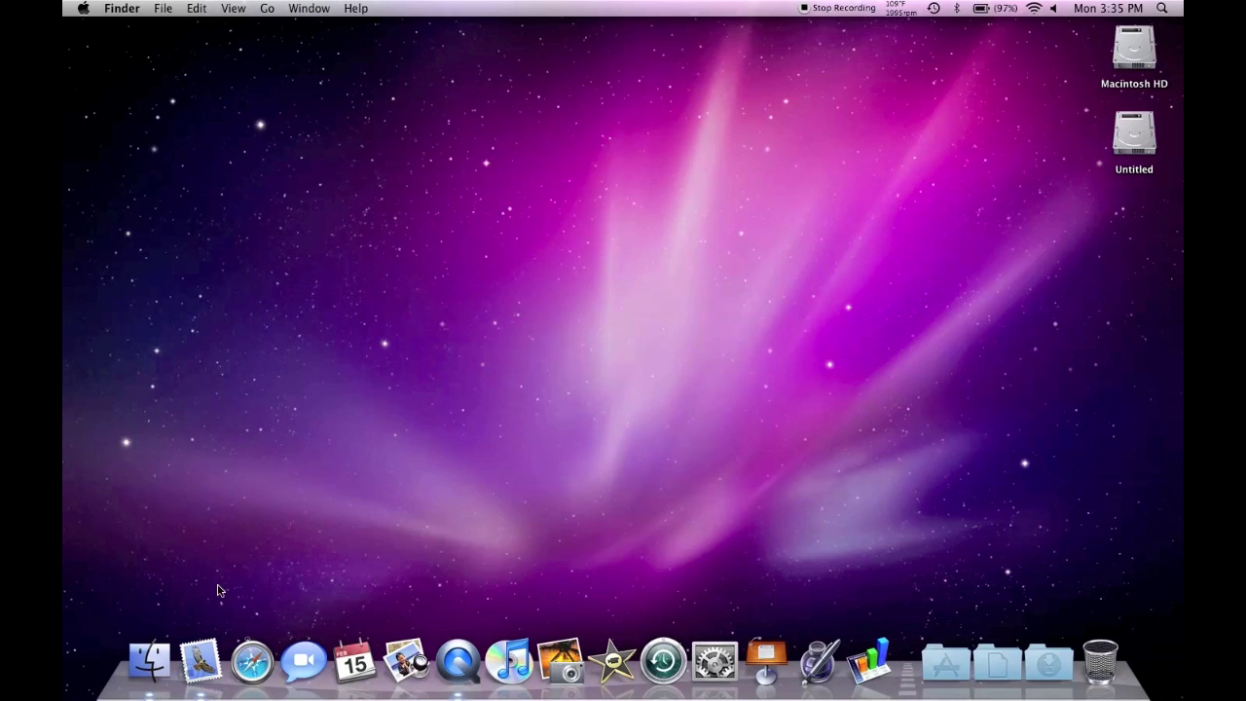
pyautogui.click(201, 661)
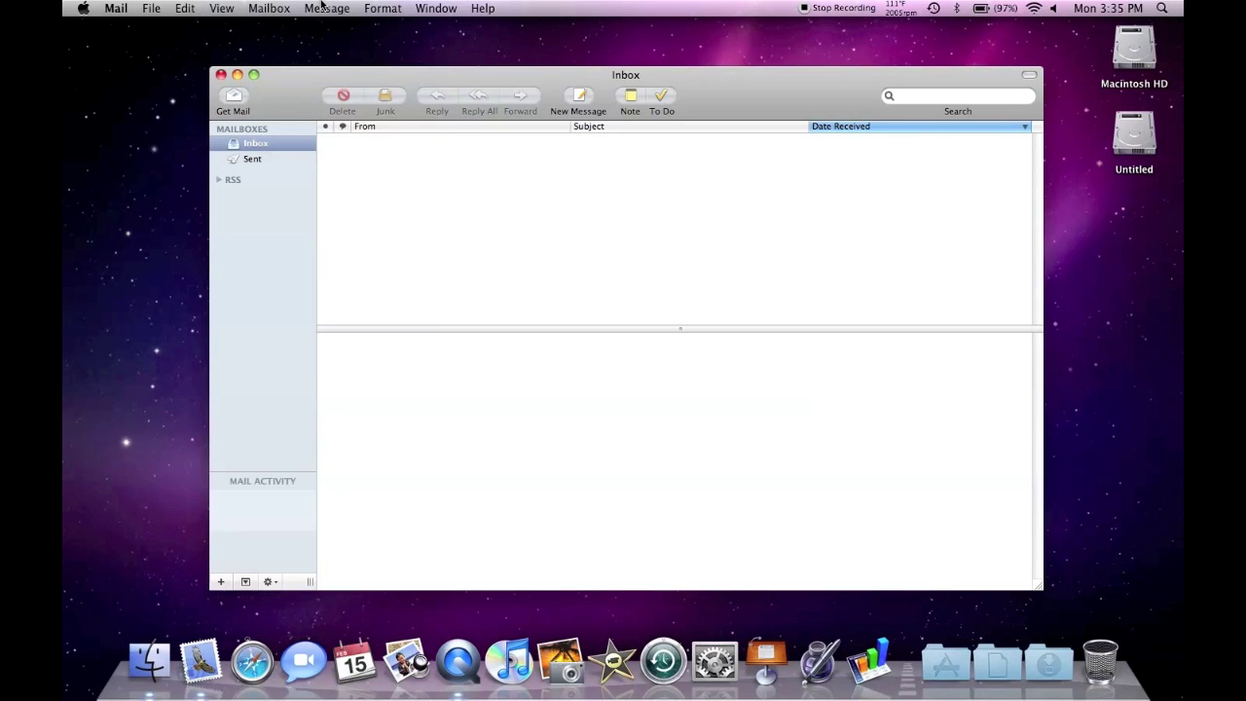
pyautogui.click(117, 8)
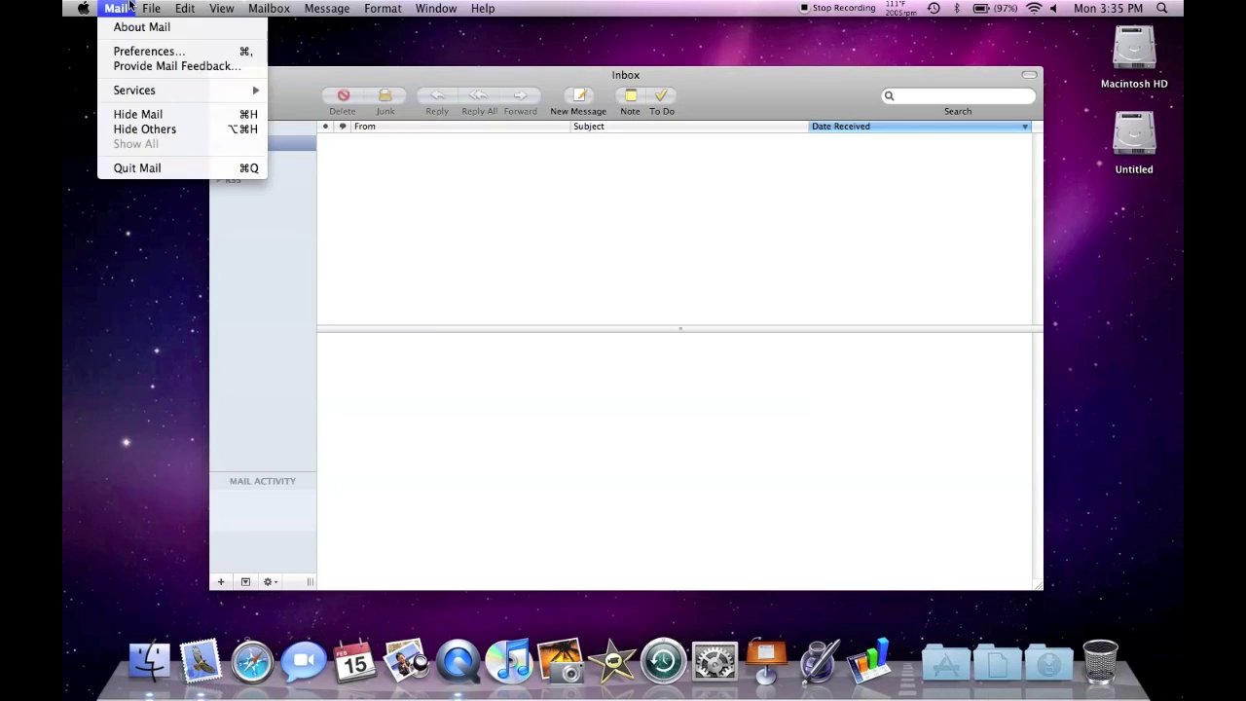
pyautogui.click(133, 52)
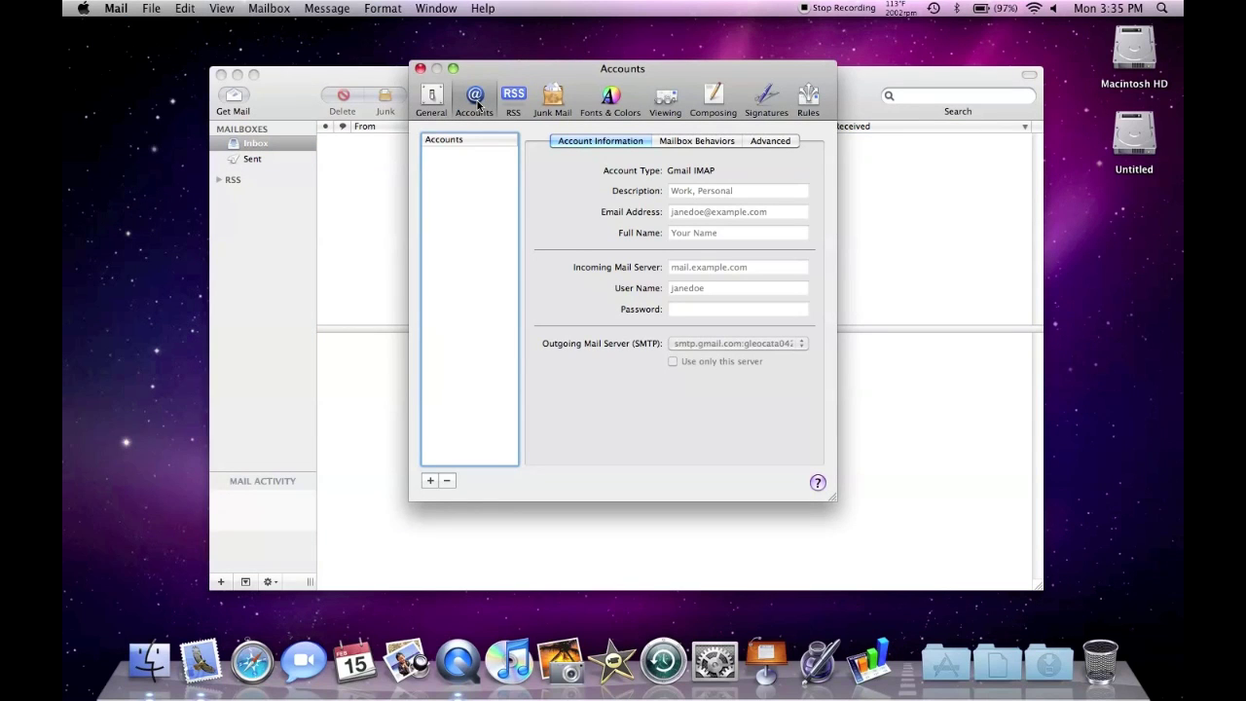
# Step: Add a Gmail account using the full name, e-mail address and account password, and close the preferences
pyautogui.click(430, 481)
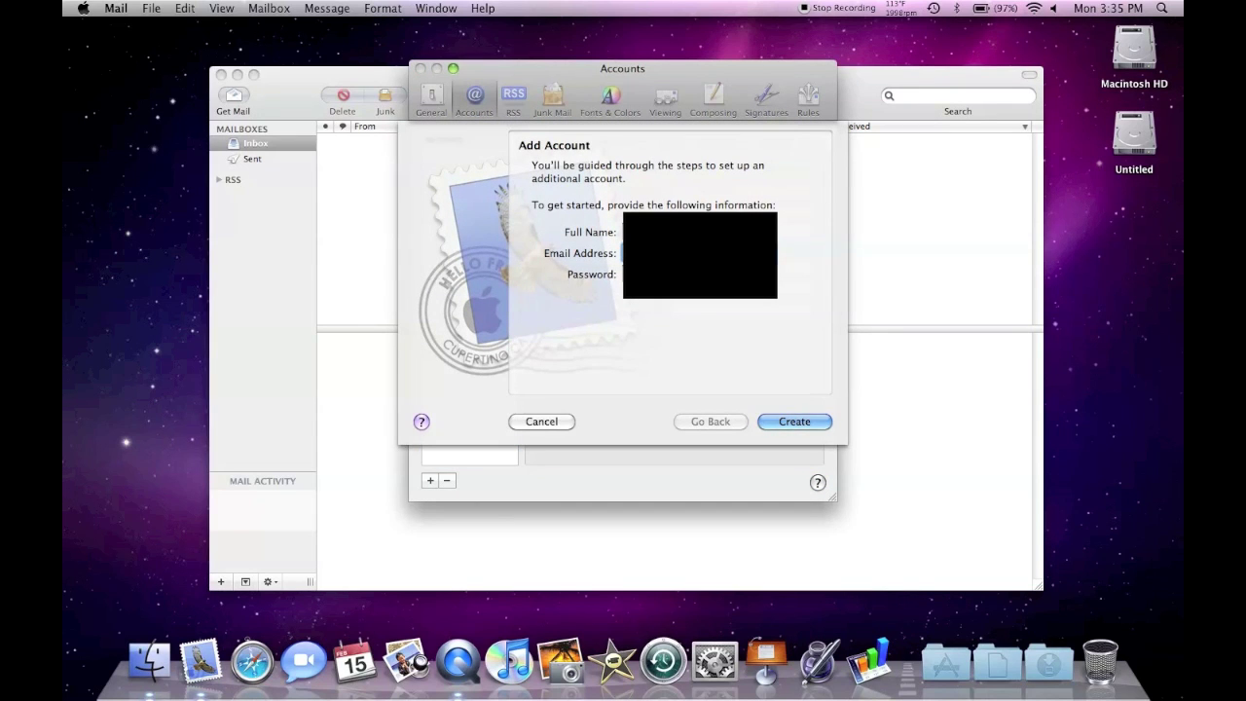
pyautogui.press('Tab')
pyautogui.click(804, 420)
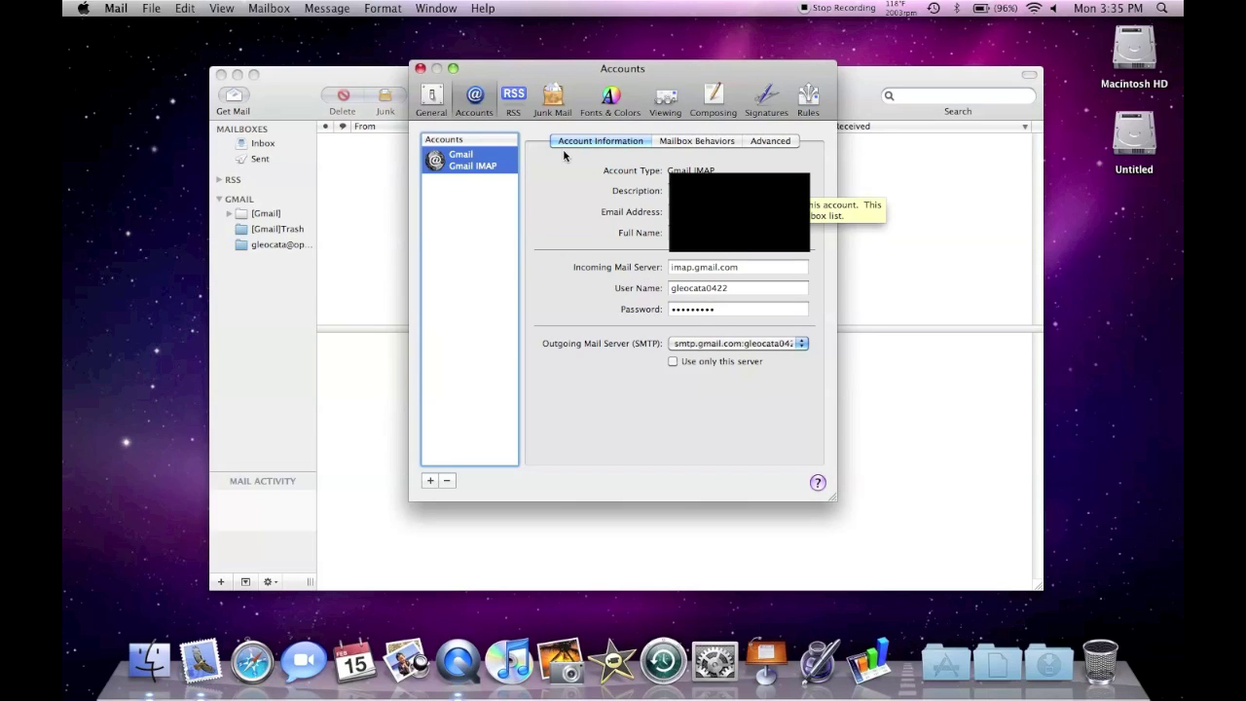
pyautogui.click(420, 68)
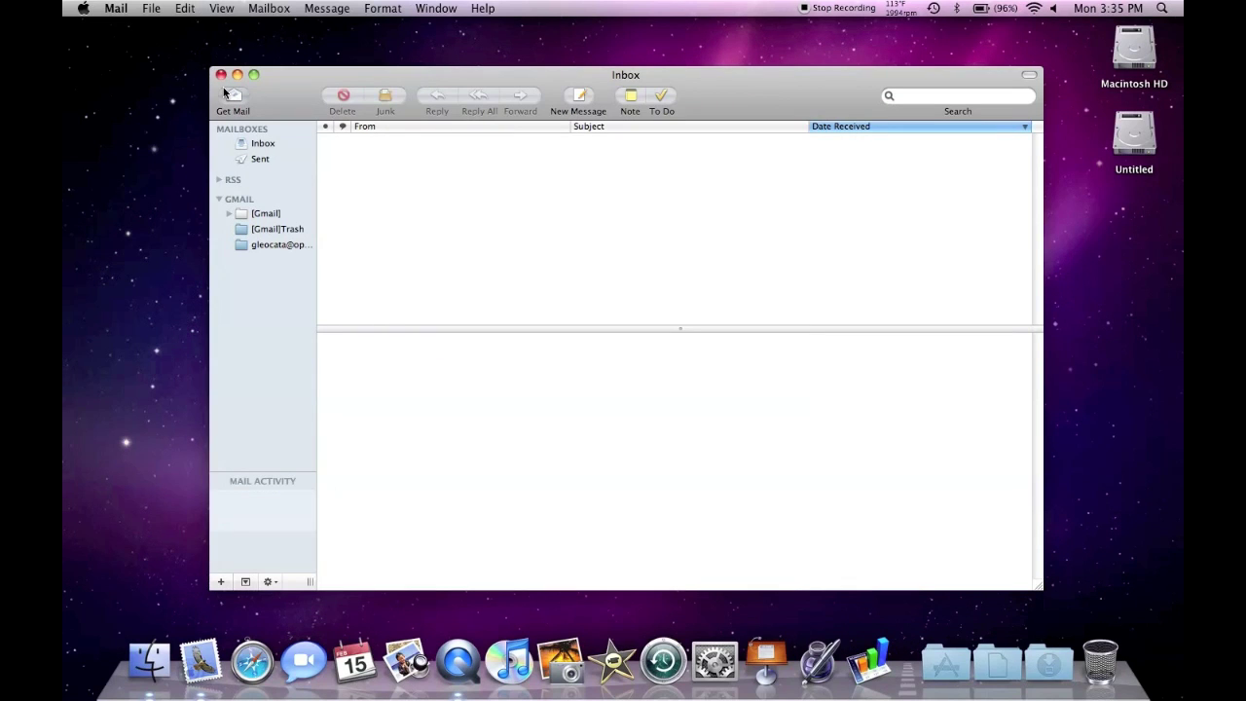
# Step: Look through the Gmail account's folders, view All Mail and check for new messages, then collapse the Gmail group
pyautogui.click(230, 214)
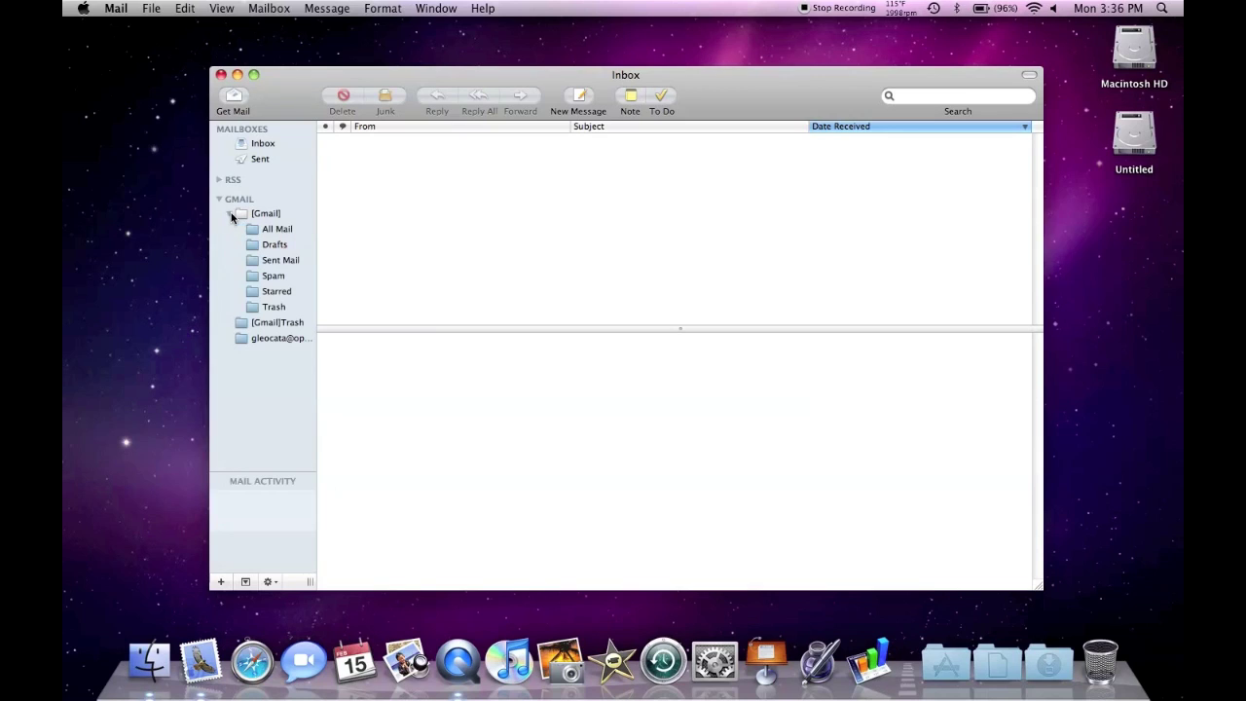
pyautogui.click(271, 231)
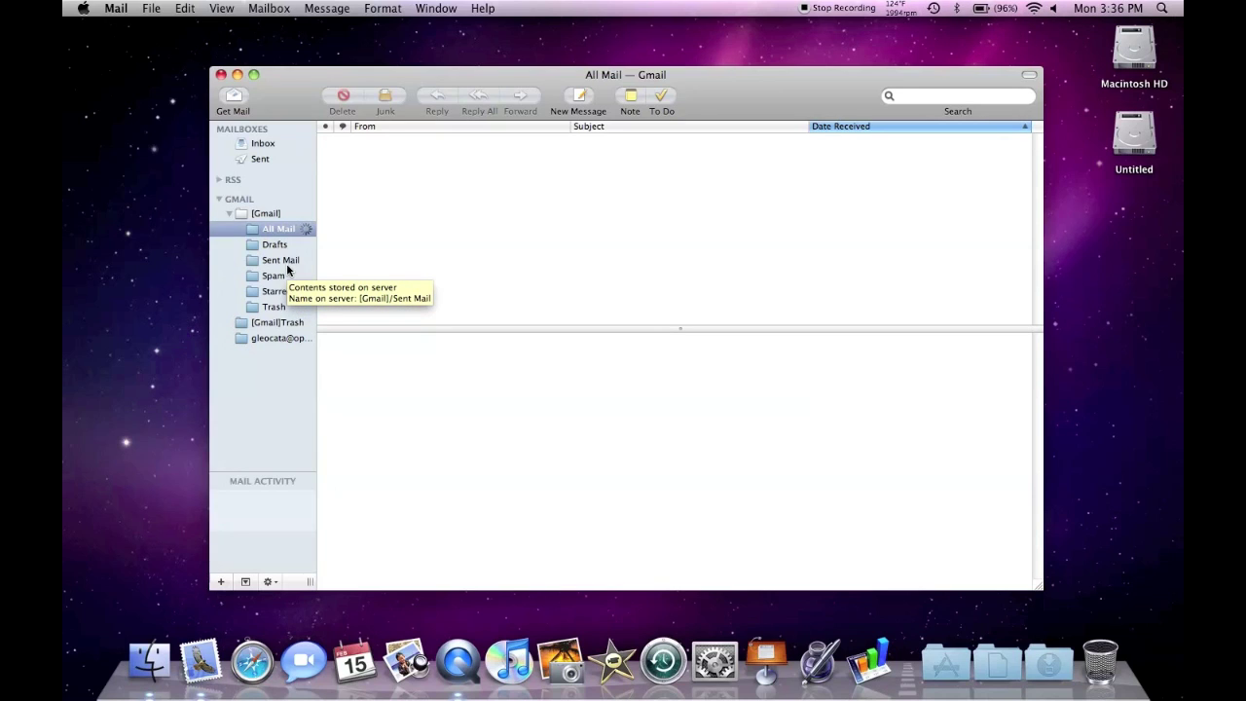
pyautogui.click(242, 98)
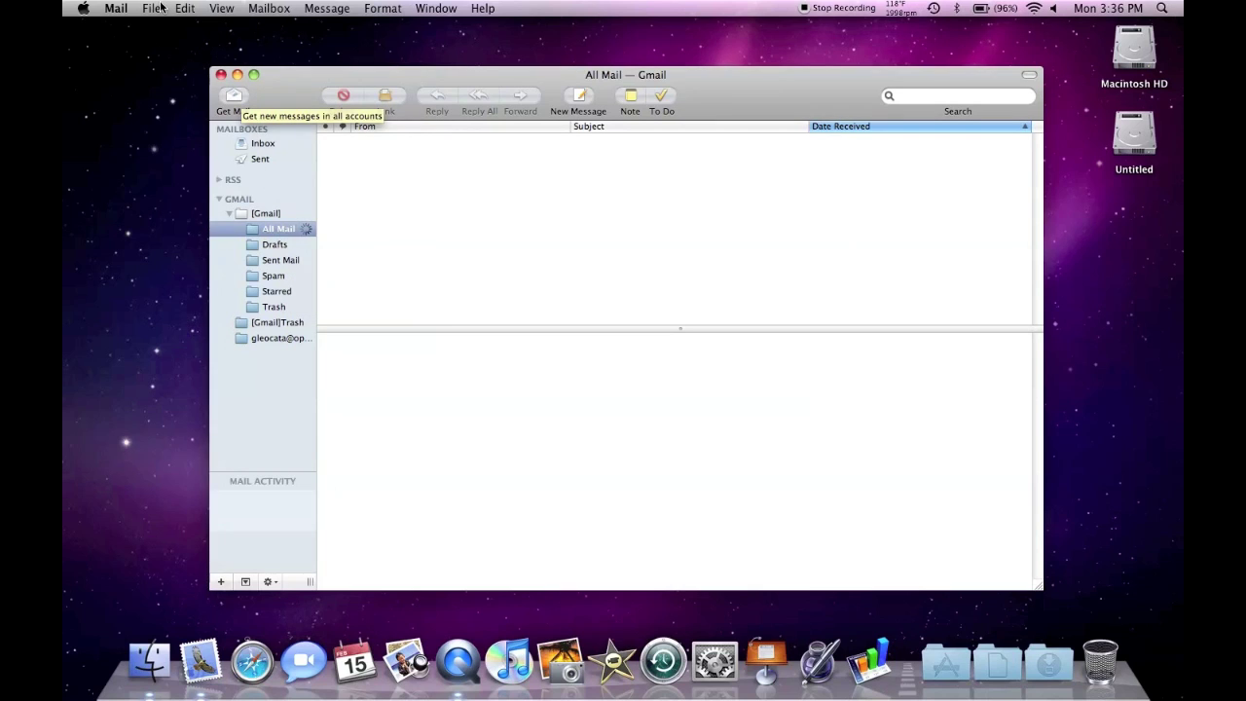
pyautogui.click(219, 199)
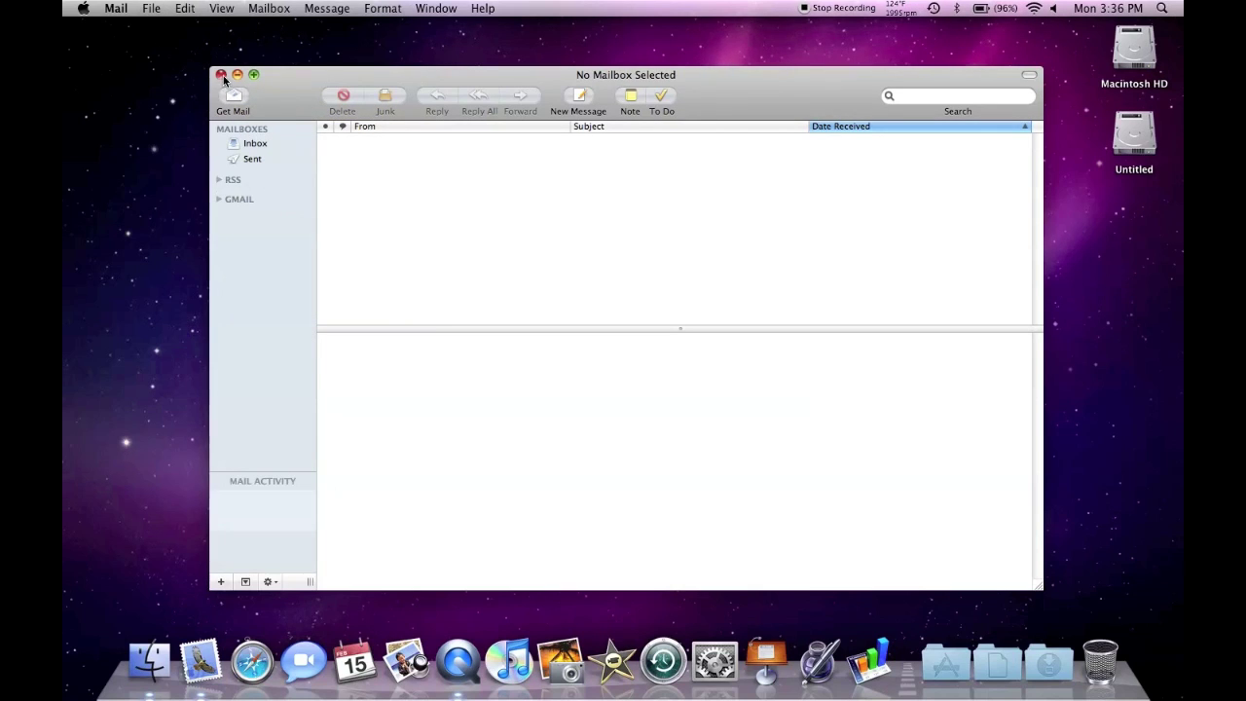
# Step: Start adding a second mail account with the full name, e-mail address and account password, choosing manual setup
pyautogui.click(116, 8)
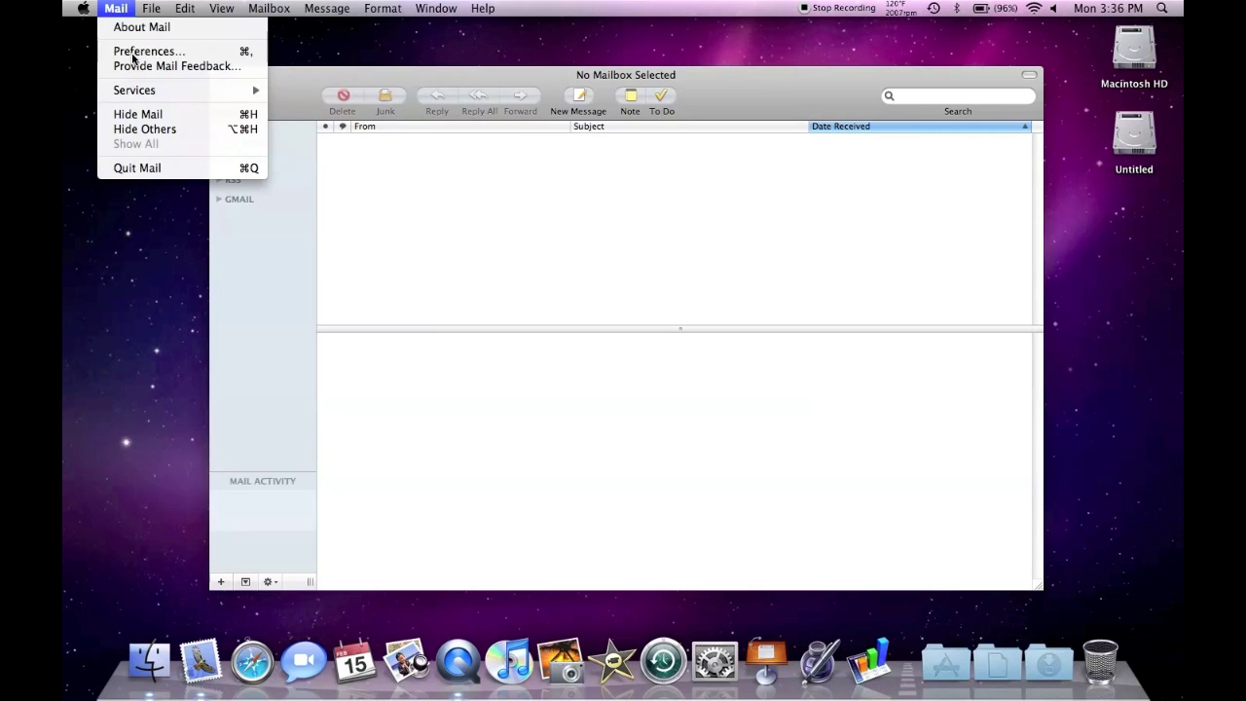
pyautogui.click(126, 49)
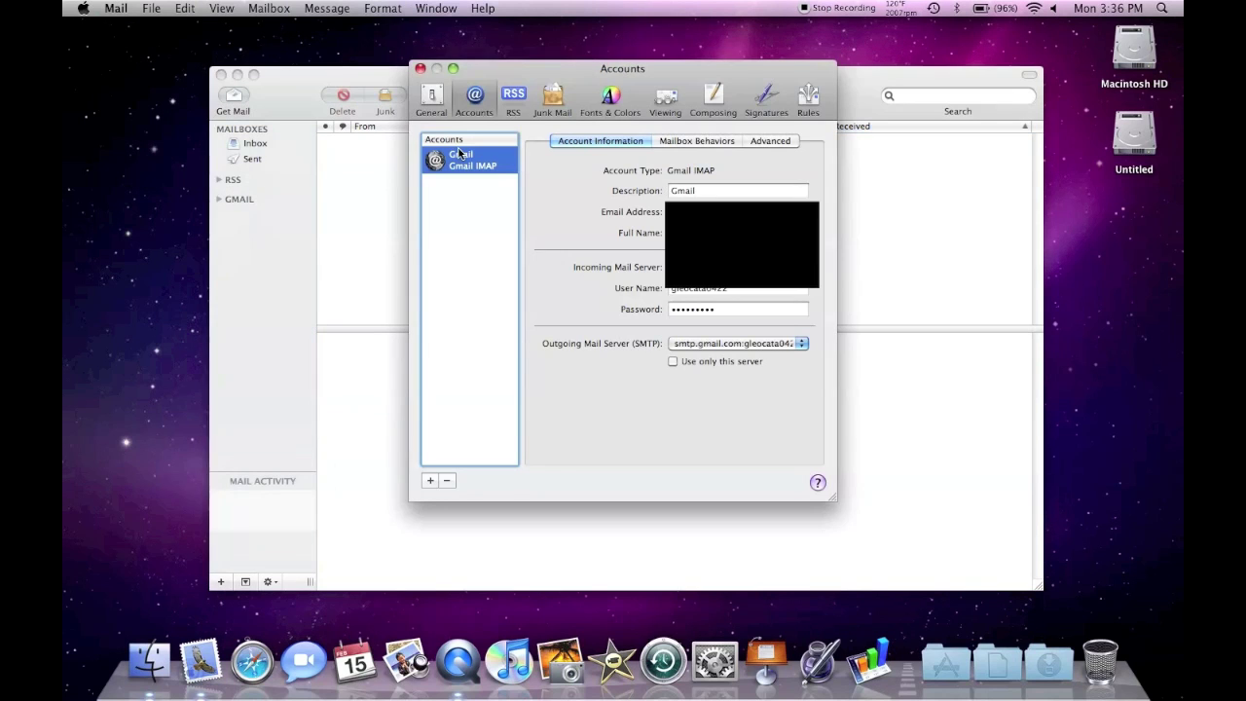
pyautogui.click(429, 481)
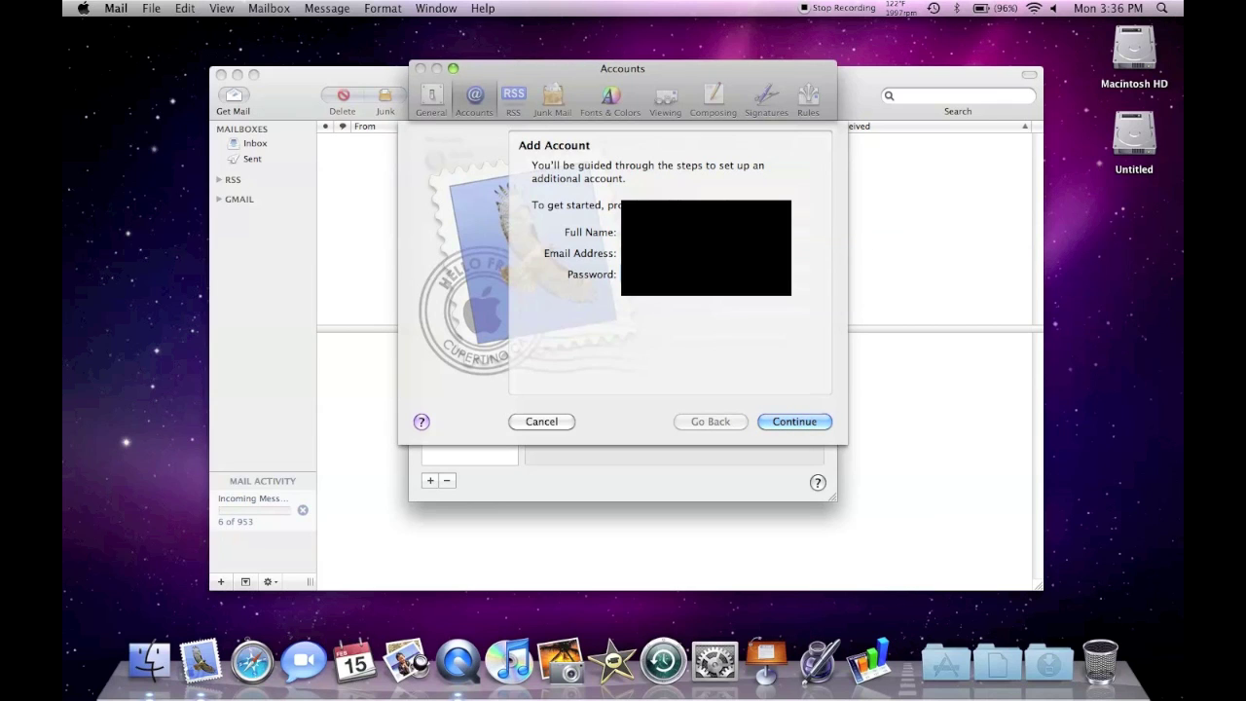
pyautogui.press('Return')
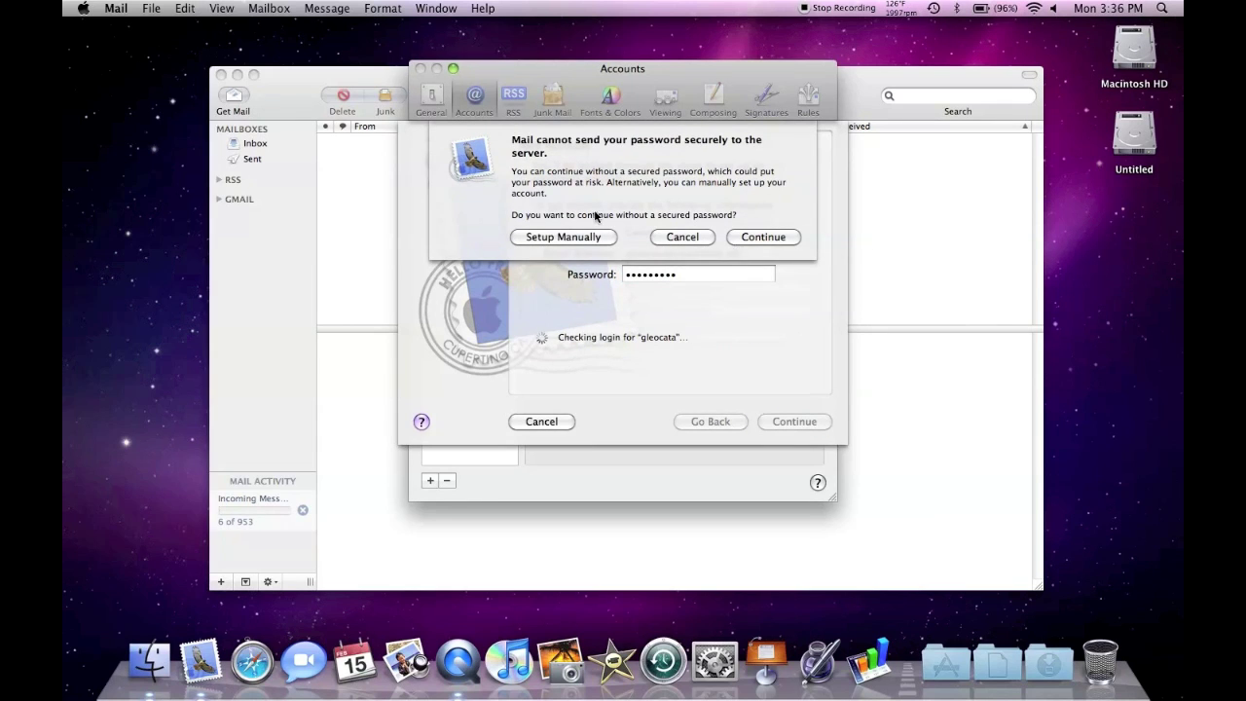
pyautogui.click(573, 236)
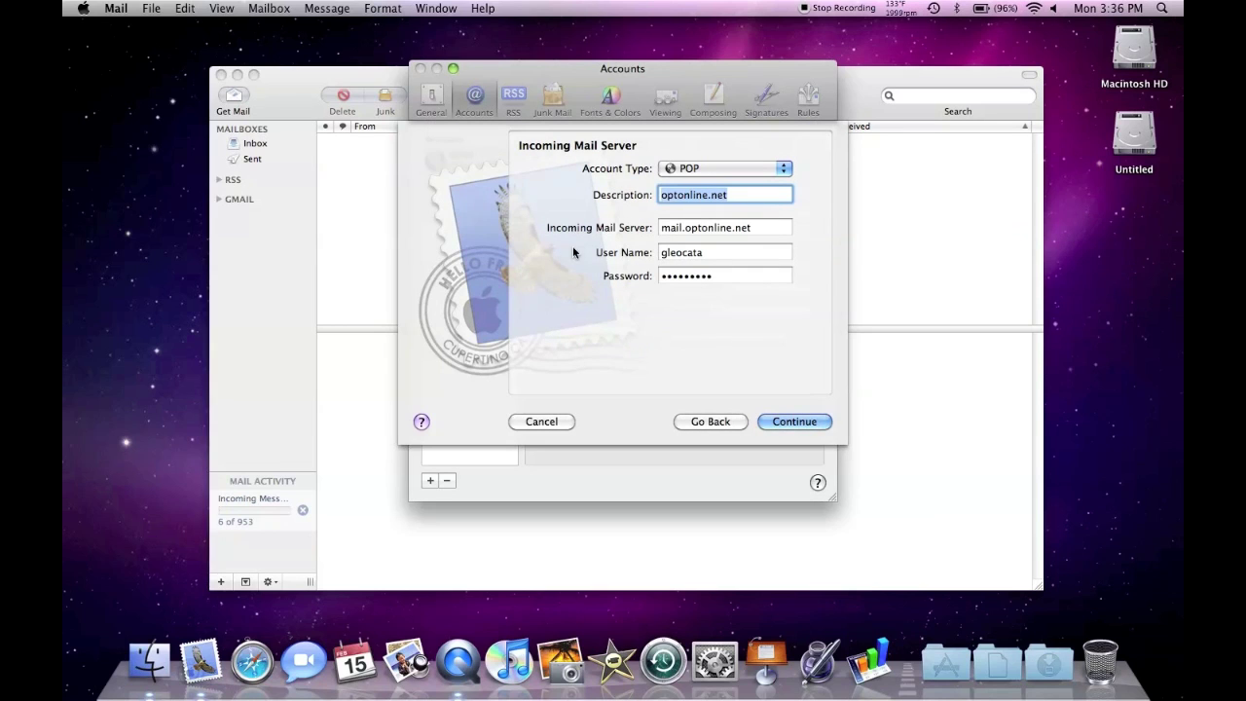
# Step: Keep POP as the new account's type and set its description to Home
pyautogui.click(760, 175)
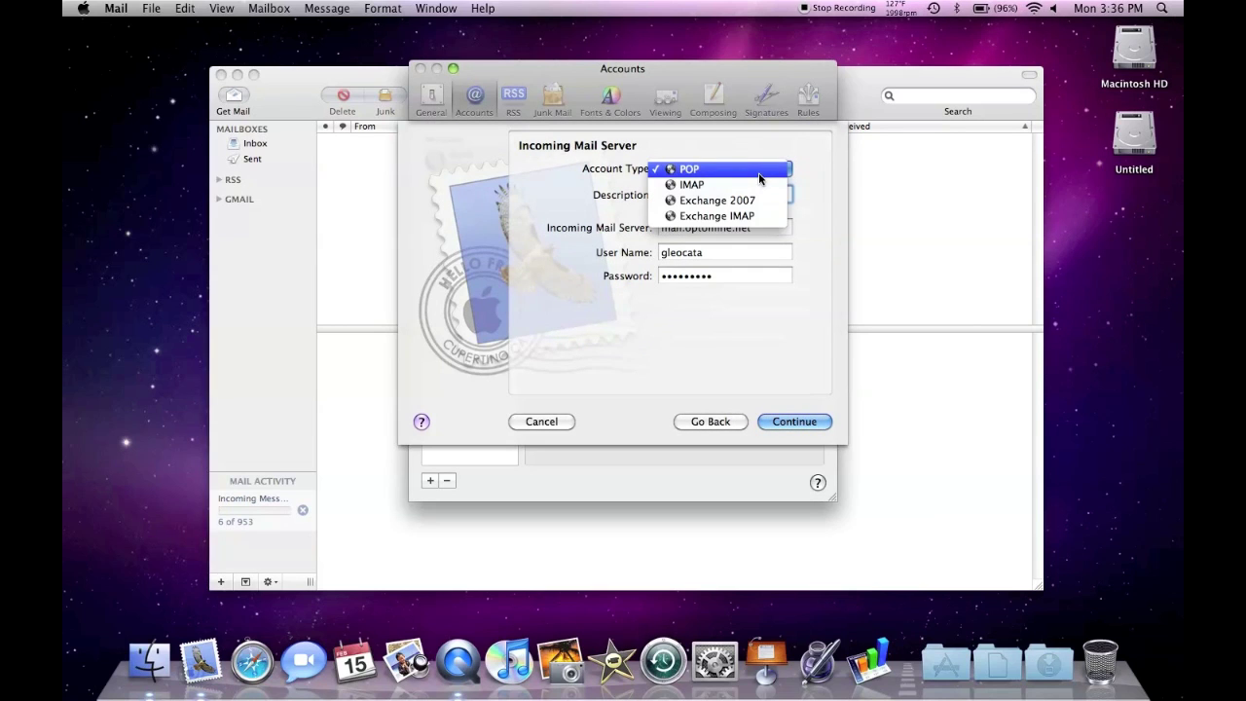
pyautogui.click(759, 174)
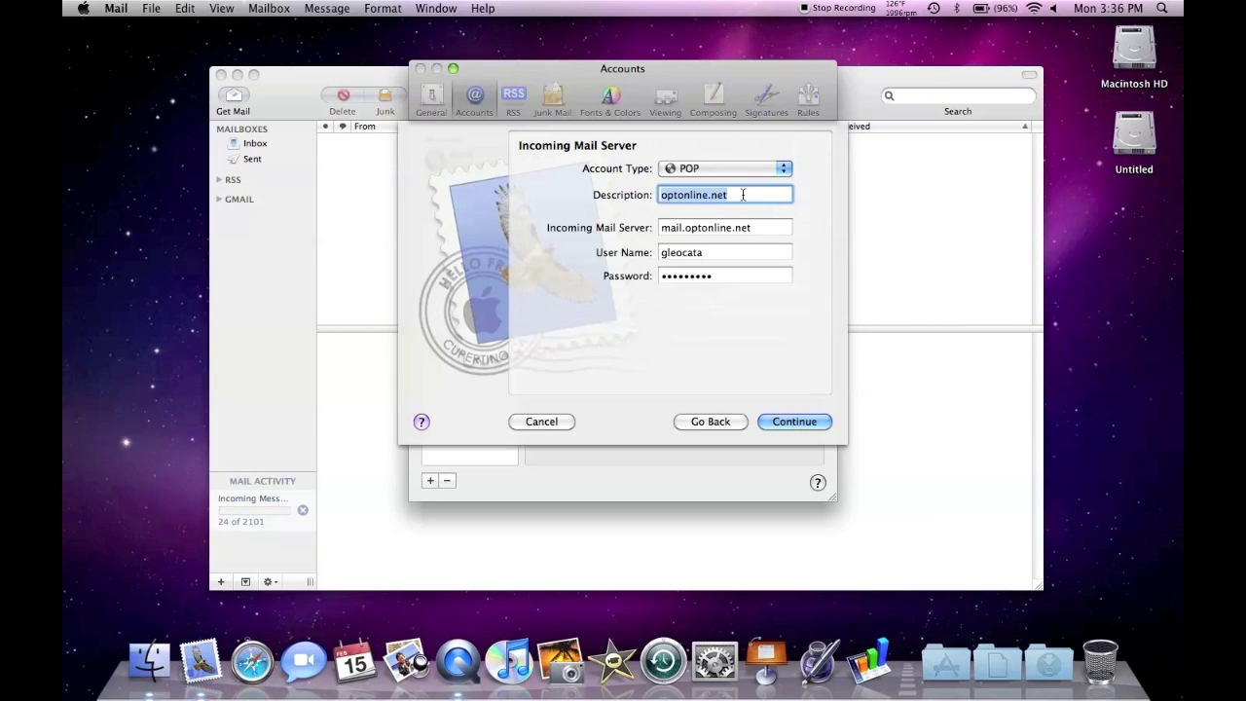
pyautogui.write('HOm')
pyautogui.press('BackSpace')
pyautogui.press('BackSpace')
pyautogui.write('ome')
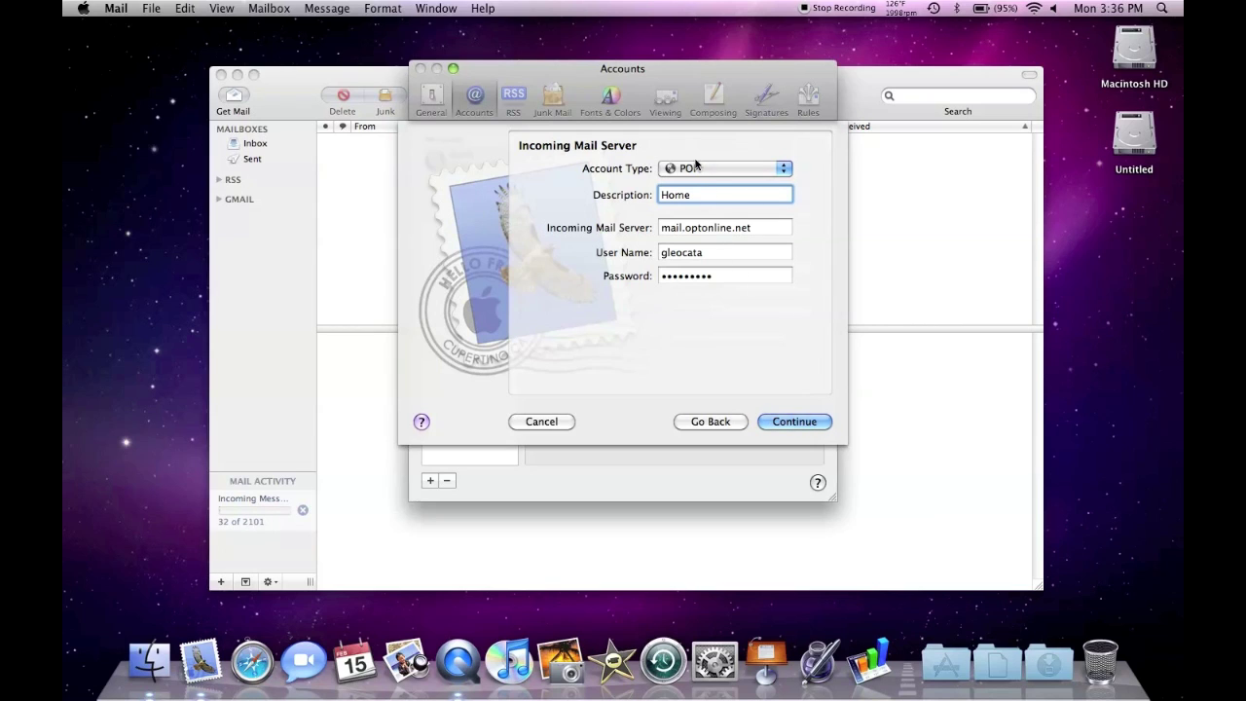
# Step: Accept mail.optonline.net as the incoming mail server along with the prefilled user name and password
pyautogui.click(737, 233)
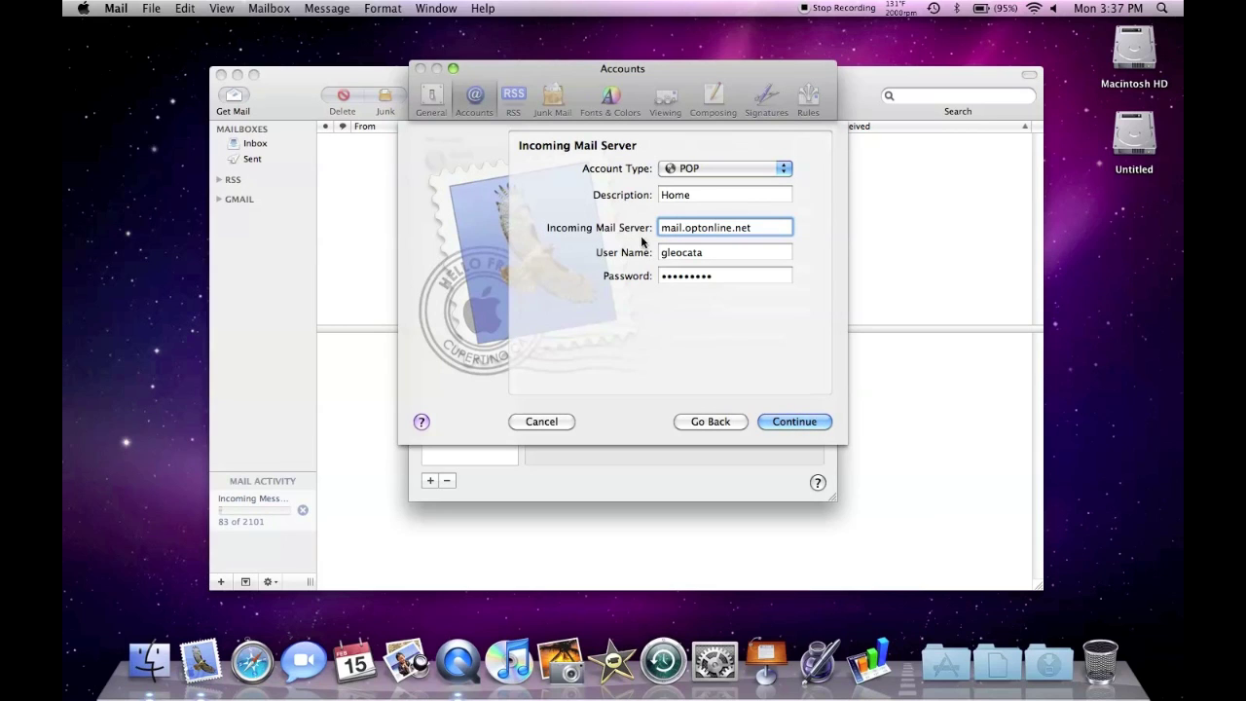
pyautogui.click(724, 251)
pyautogui.click(732, 279)
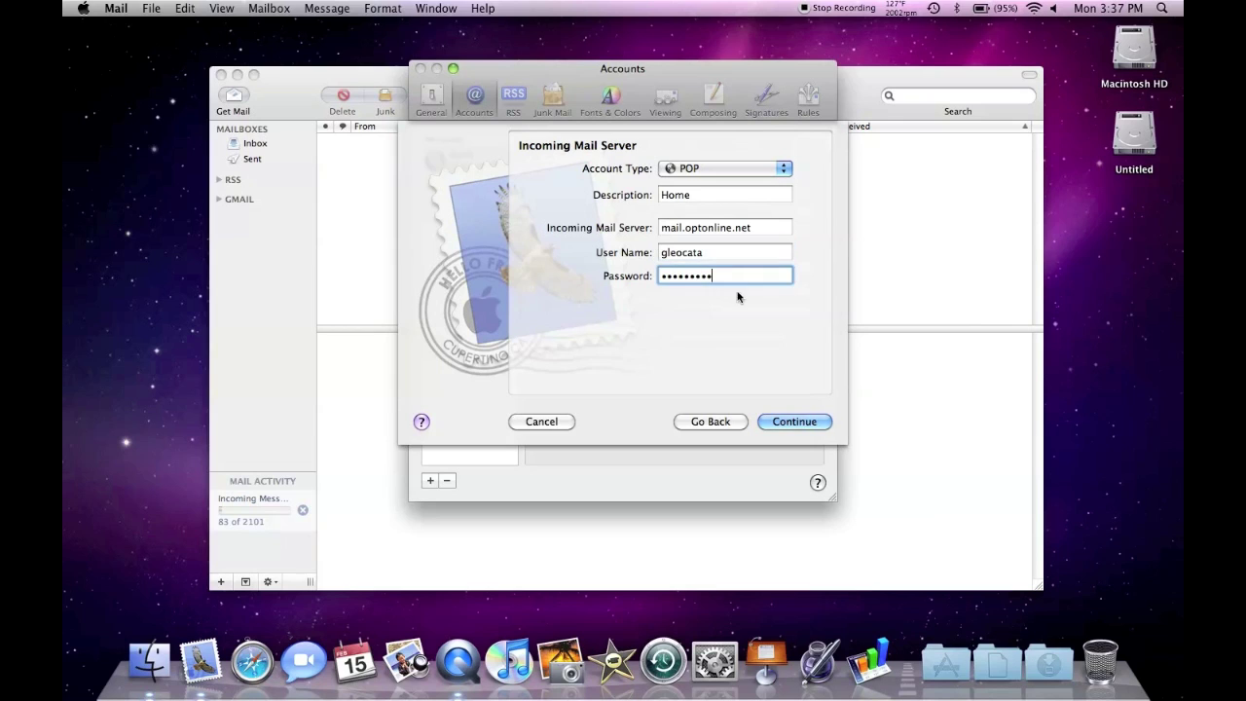
pyautogui.click(782, 420)
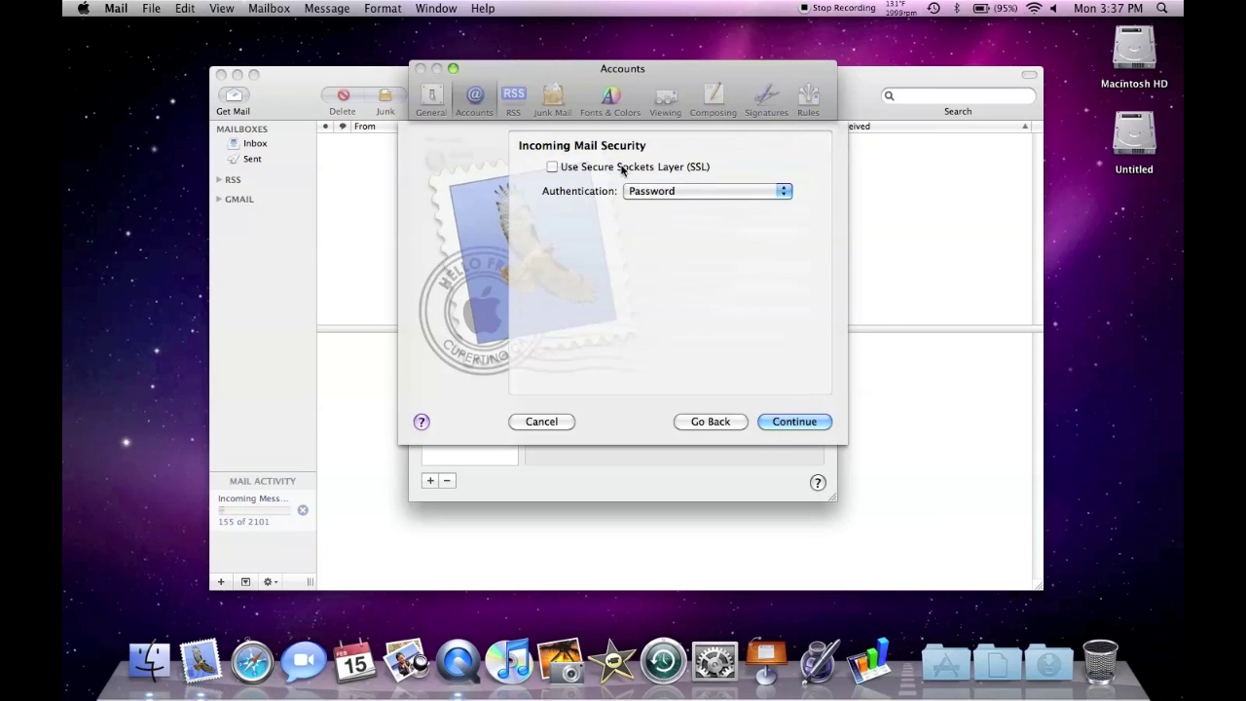
# Step: Leave SSL off for incoming mail and turn off authentication for the outgoing server mail.optonline.net
pyautogui.click(790, 424)
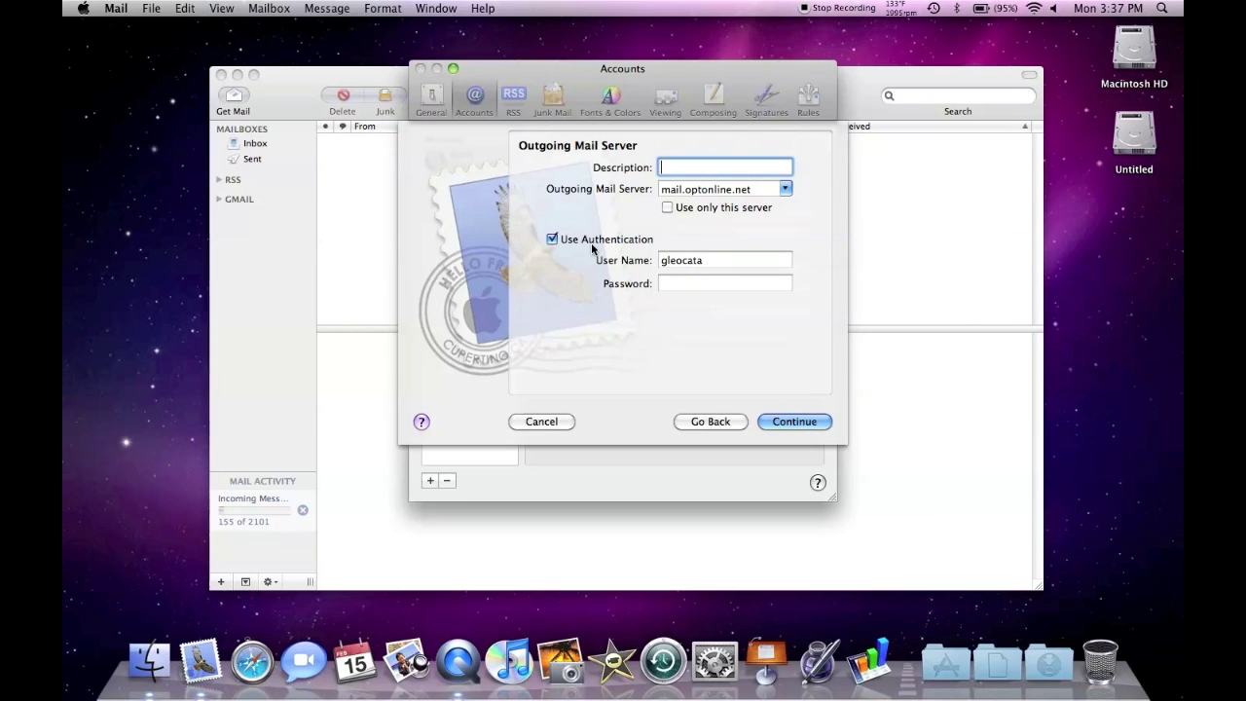
pyautogui.click(551, 239)
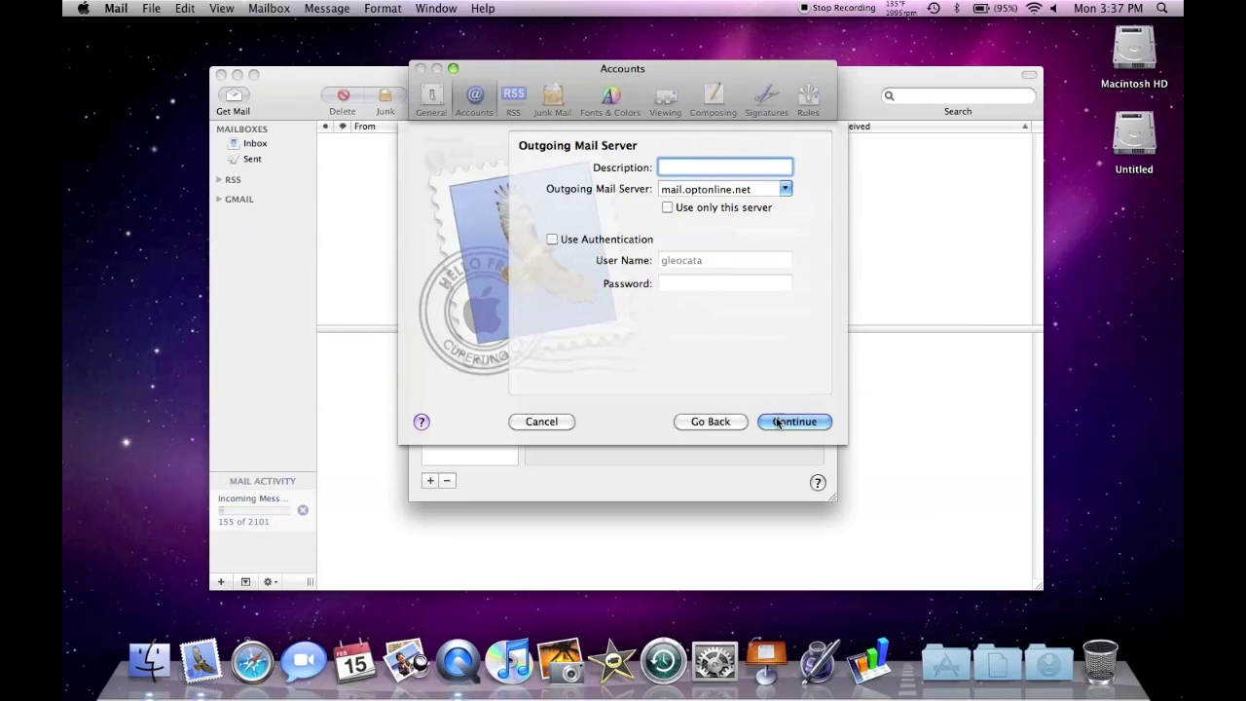
pyautogui.click(777, 422)
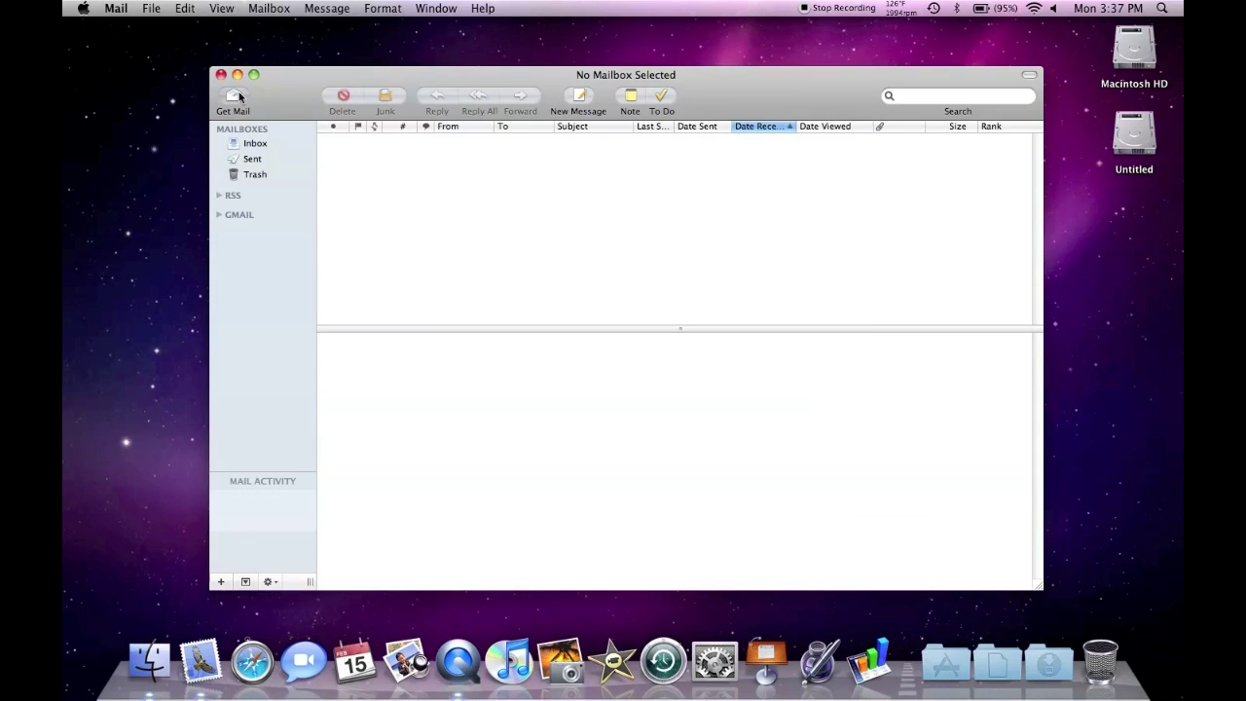